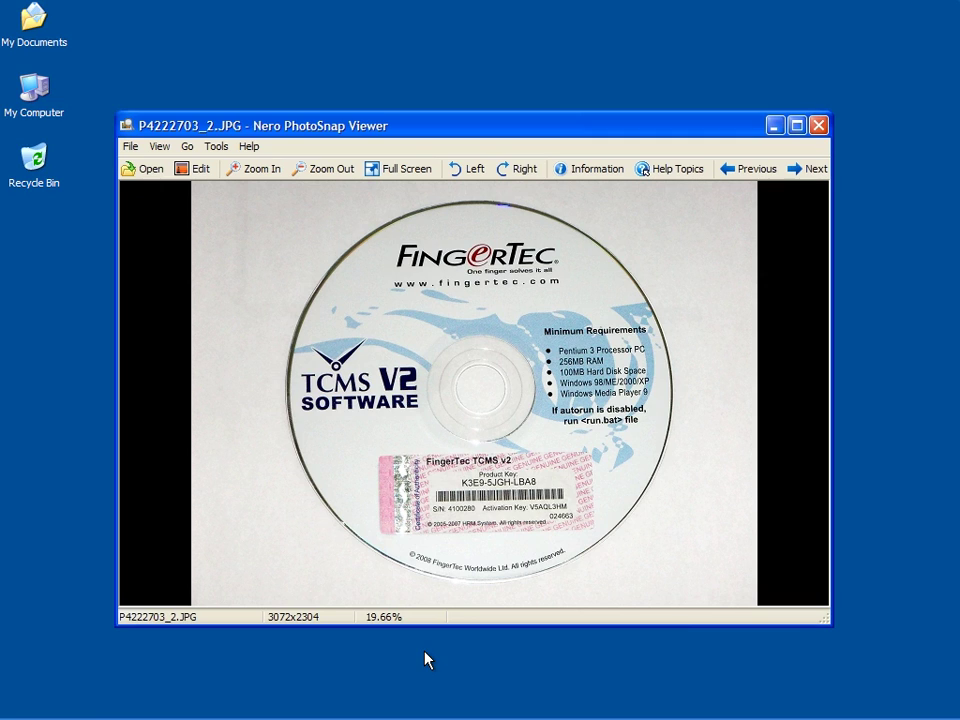
Step: Close the photo of the TCMS software CD with Alt+F4
key("alt+F4")
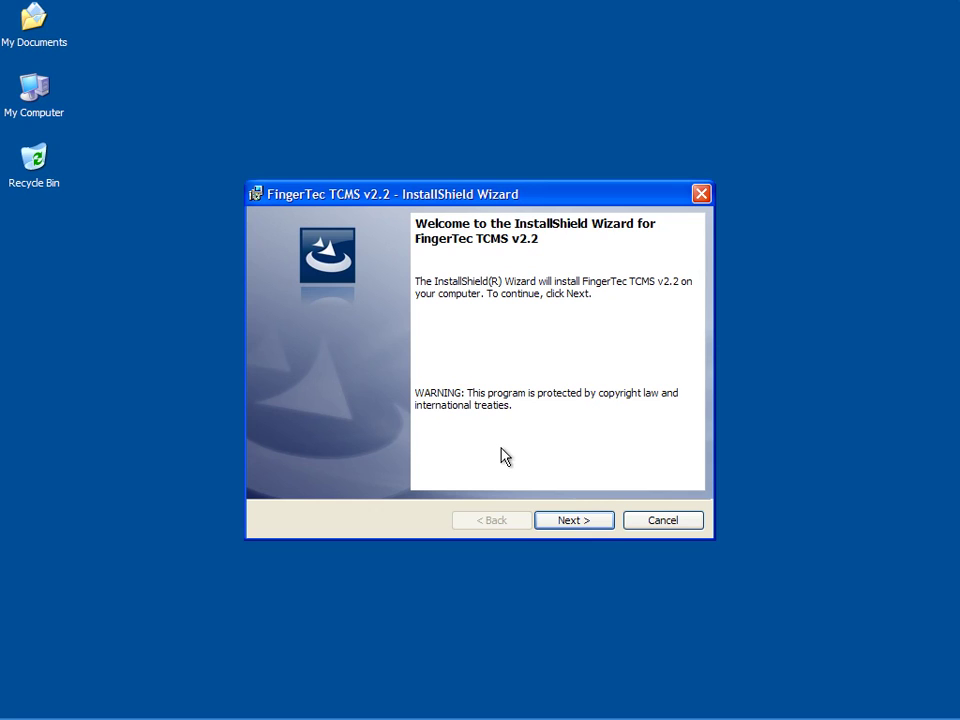
Step: Accept the licence terms and default folder, install TCMS v2.2, and close the installer
left_click(600, 521)
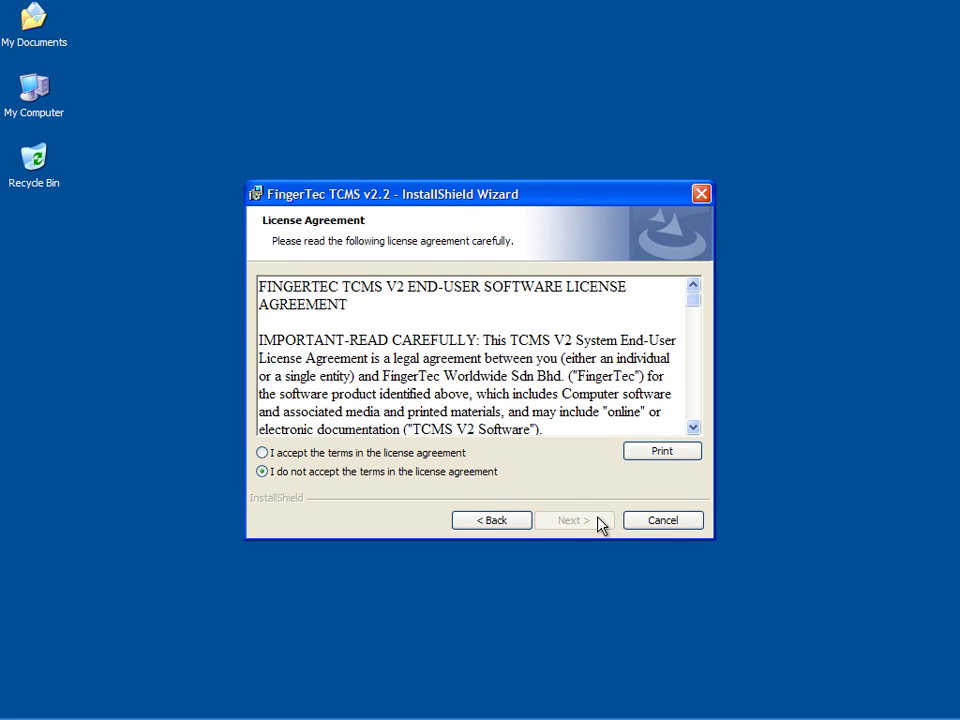
left_click(262, 452)
left_click(596, 524)
left_click(600, 525)
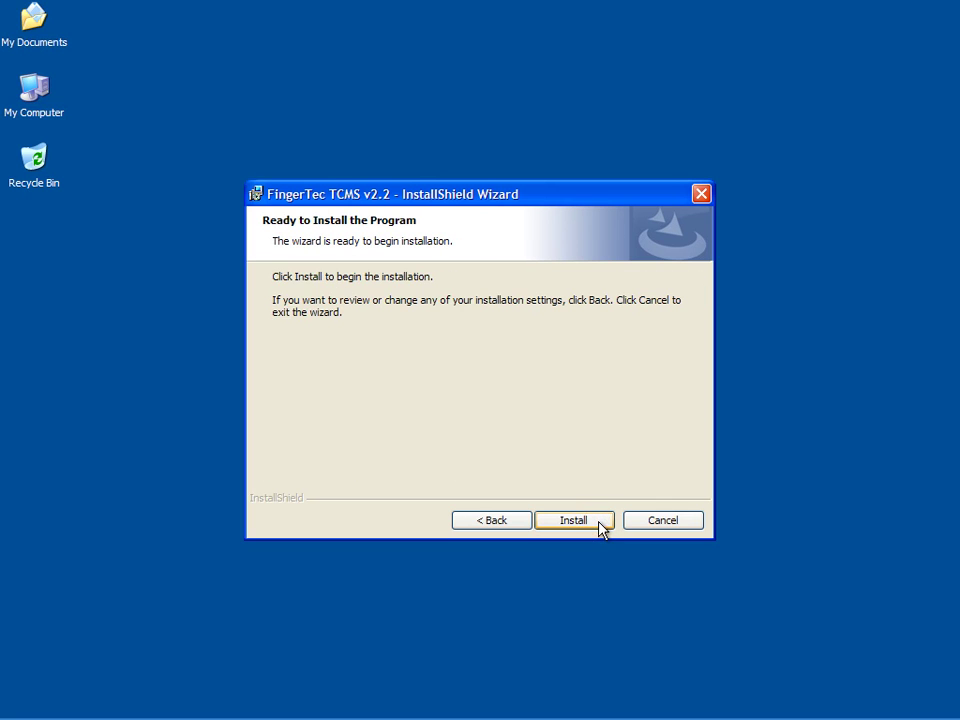
left_click(600, 524)
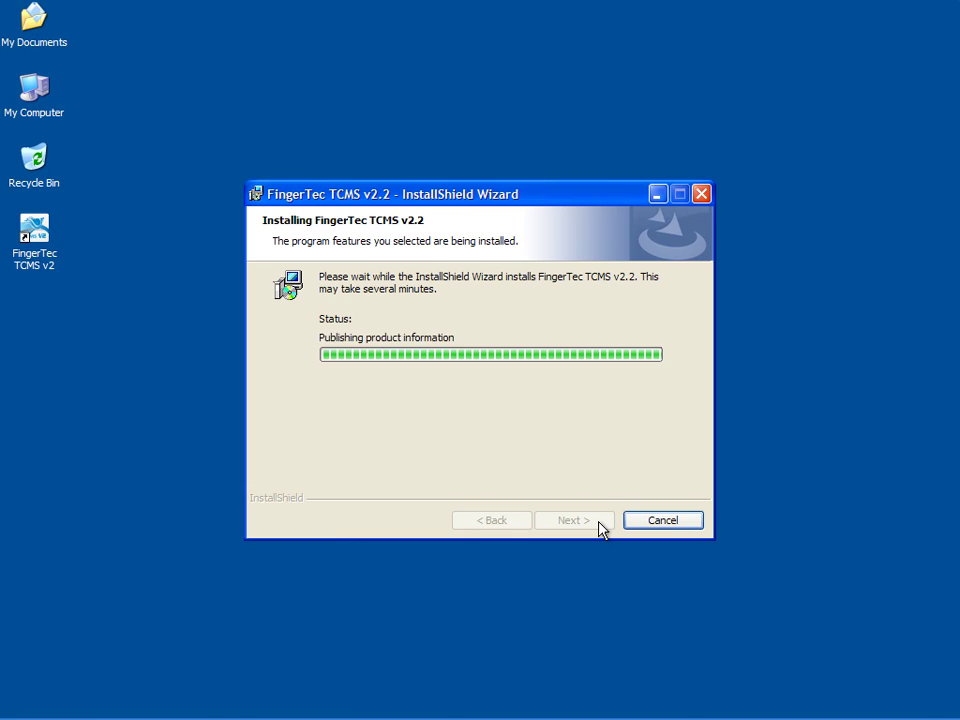
left_click(601, 530)
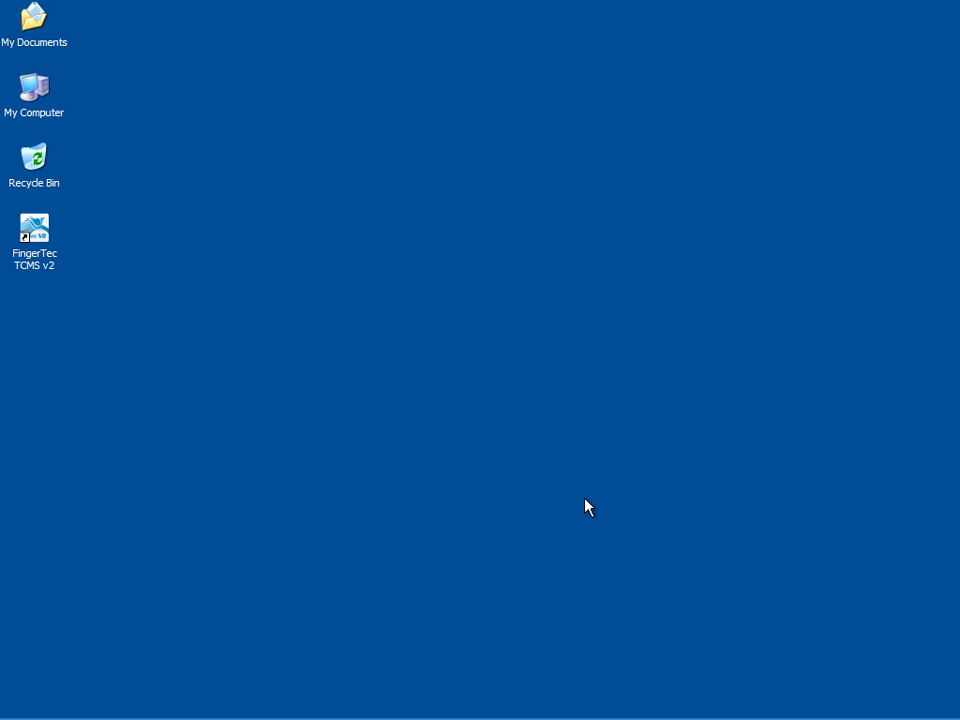
Step: Launch FingerTec TCMS v2 from its desktop shortcut
double_click(34, 228)
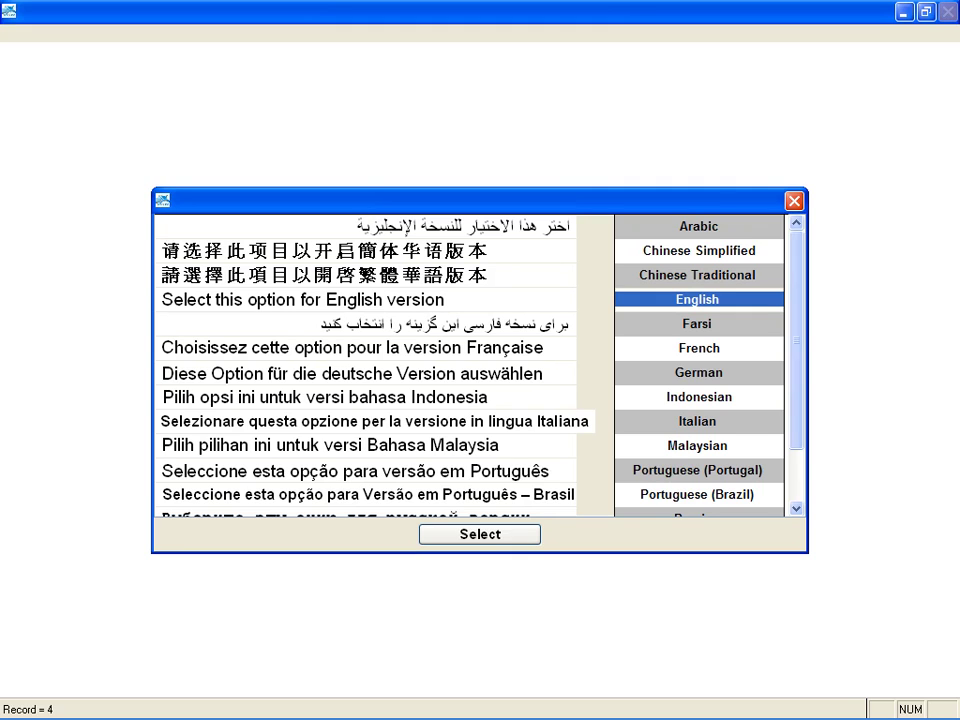
Step: Choose the English version and enter the CD's product key in the Setup Wizard
left_click(531, 536)
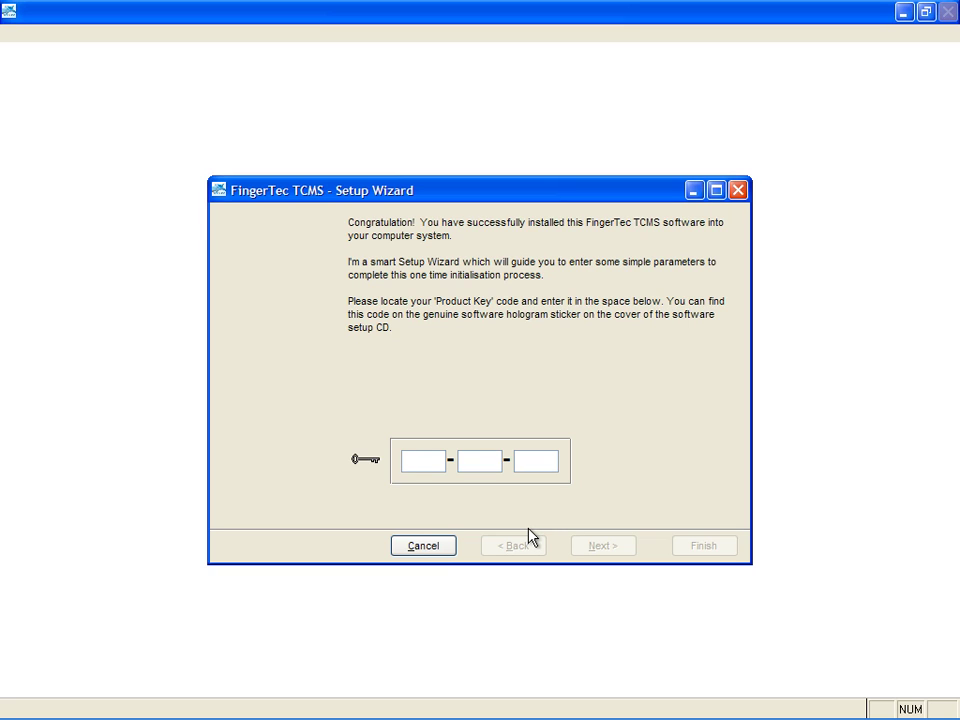
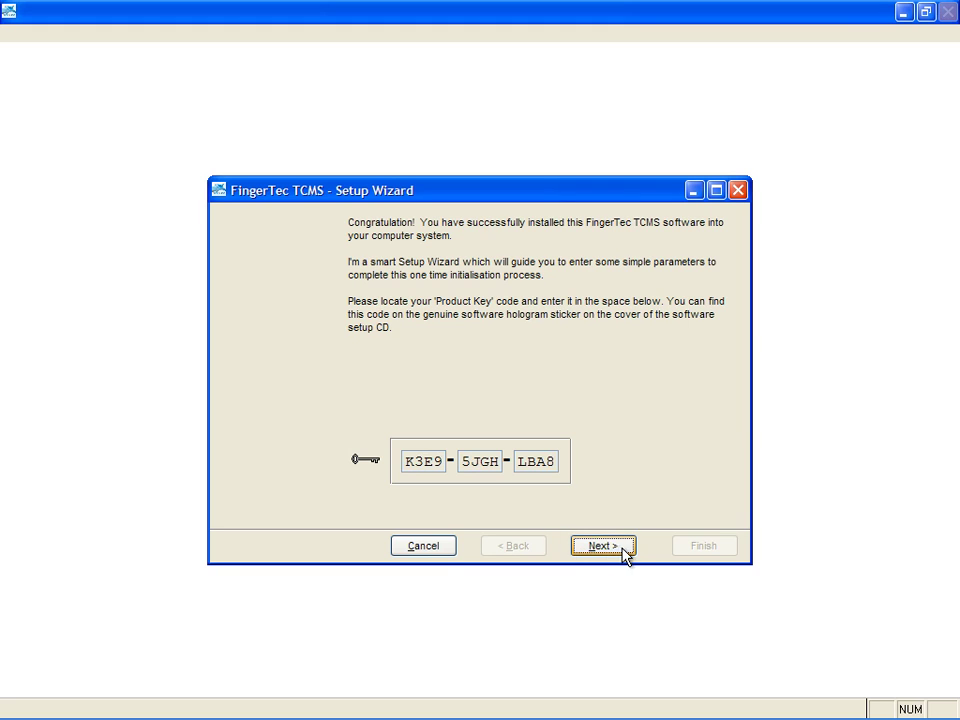
left_click(629, 549)
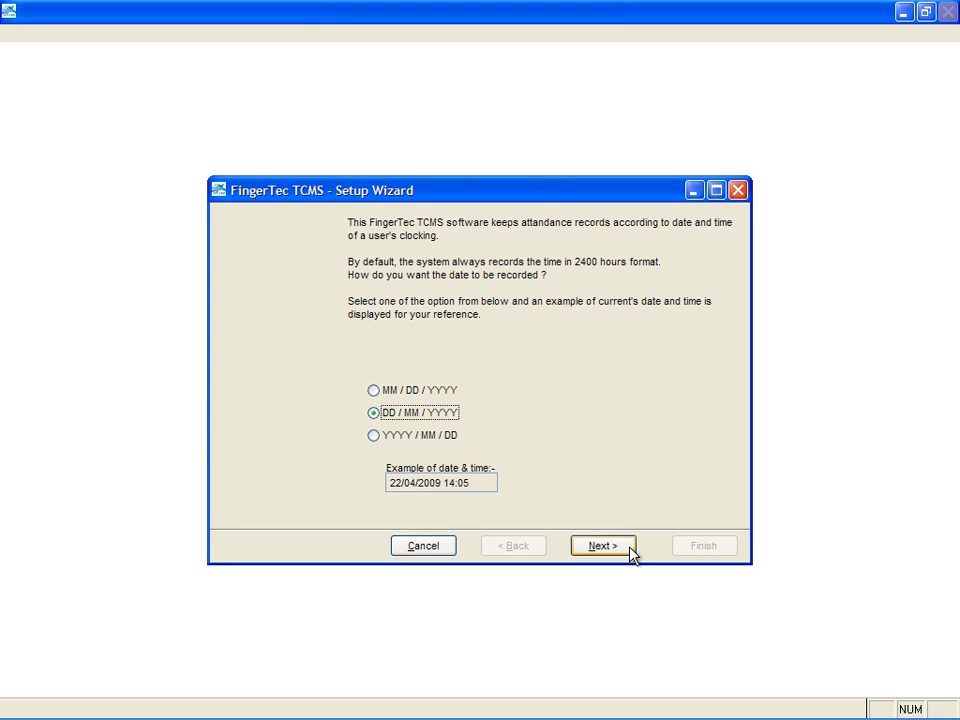
Step: Accept the DD / MM / YYYY date format, default day types and weekly working schedule
left_click(630, 553)
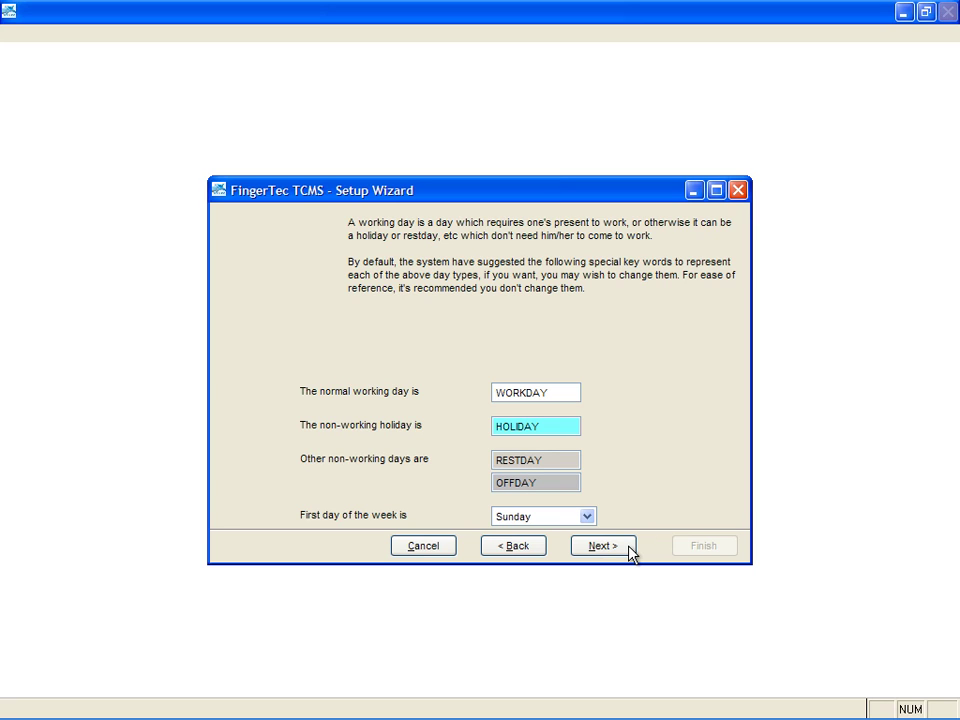
left_click(630, 552)
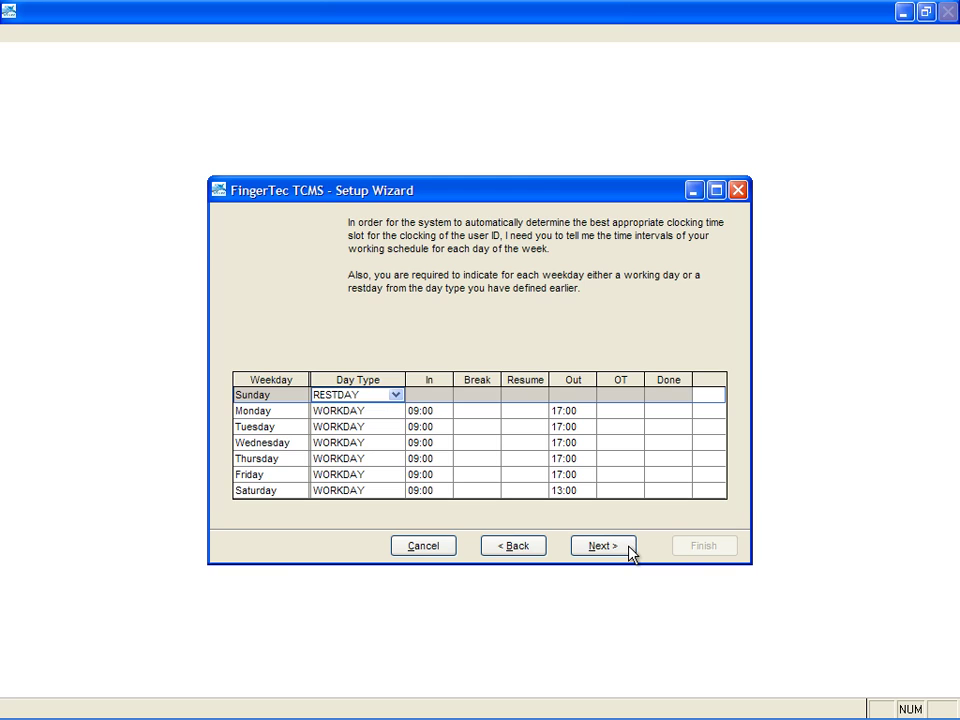
left_click(629, 548)
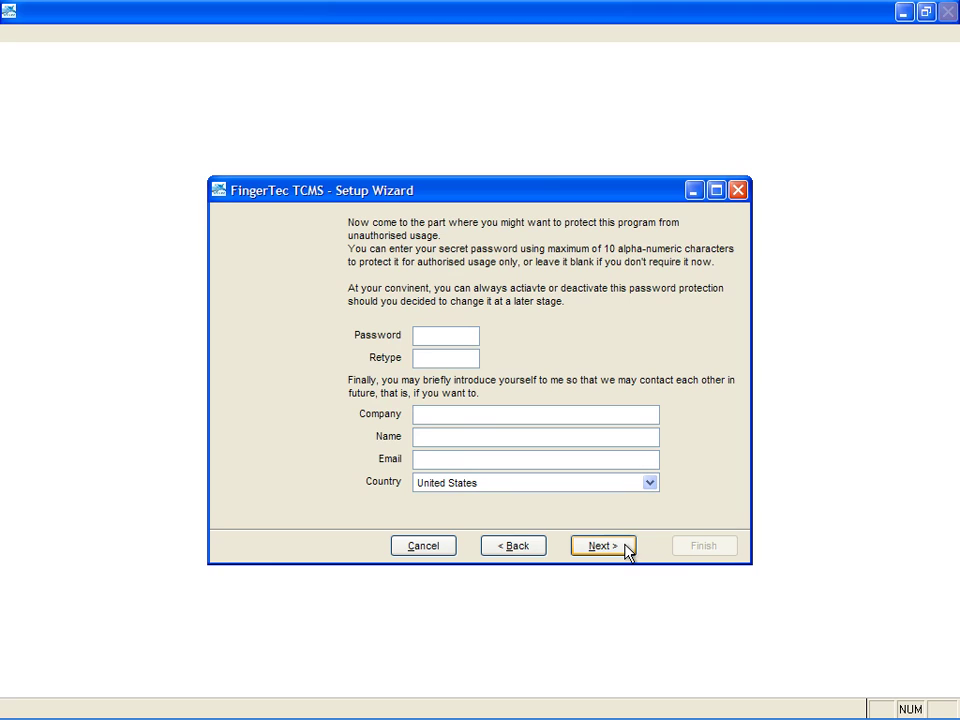
Step: Enter the program password and retype it to confirm
type("****")
key("Tab")
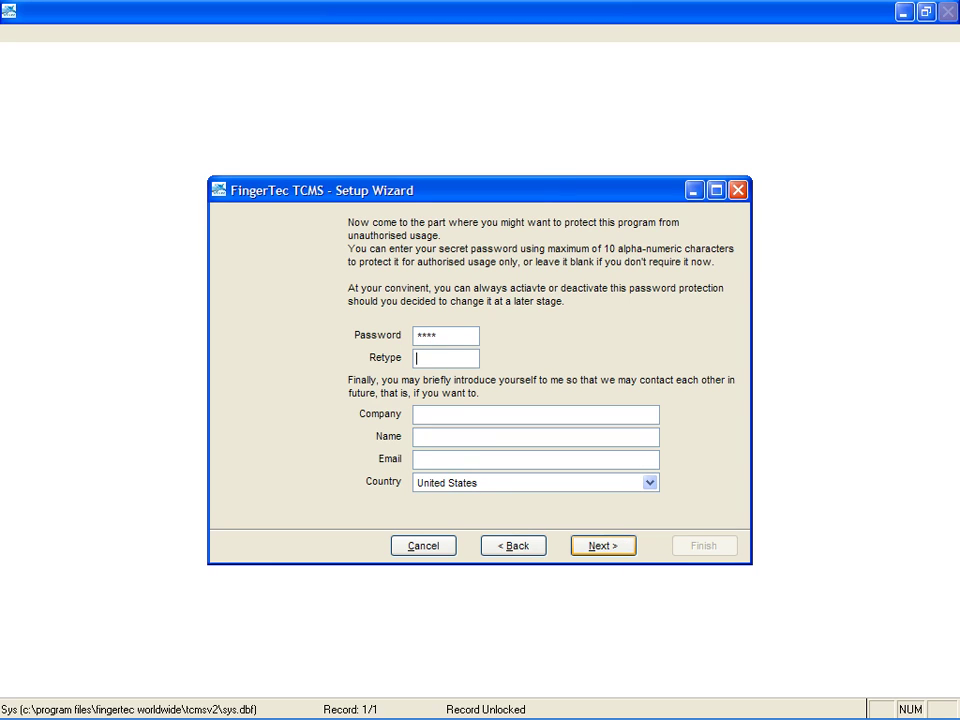
type("****")
Step: Fill in the company name, contact's name and contact's e-mail
key("Tab")
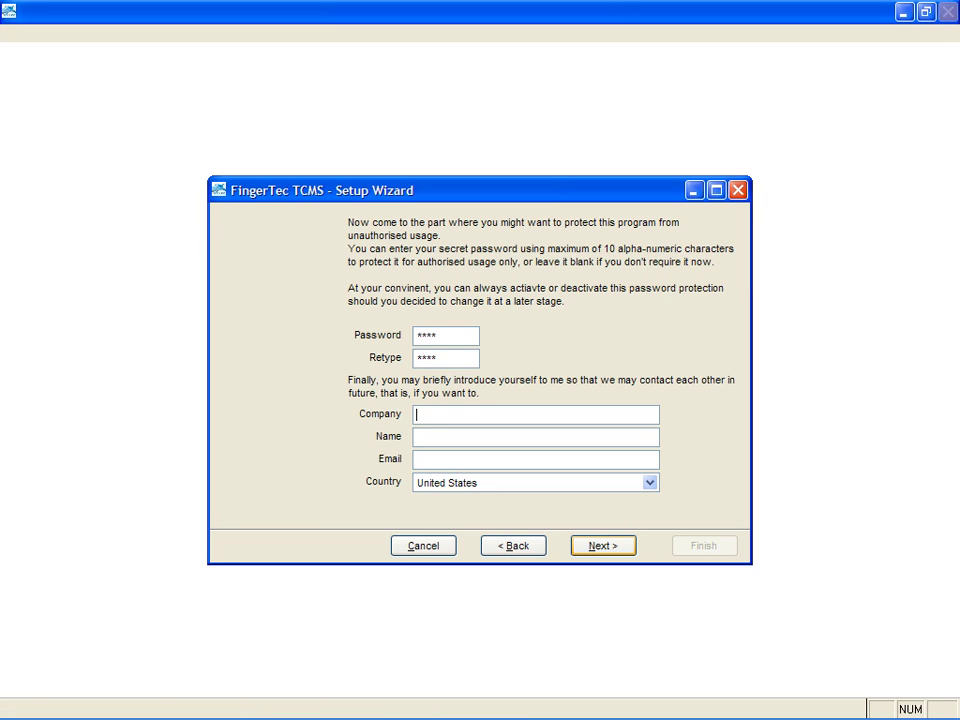
key("Caps_Lock")
type("PUC FOUNDER")
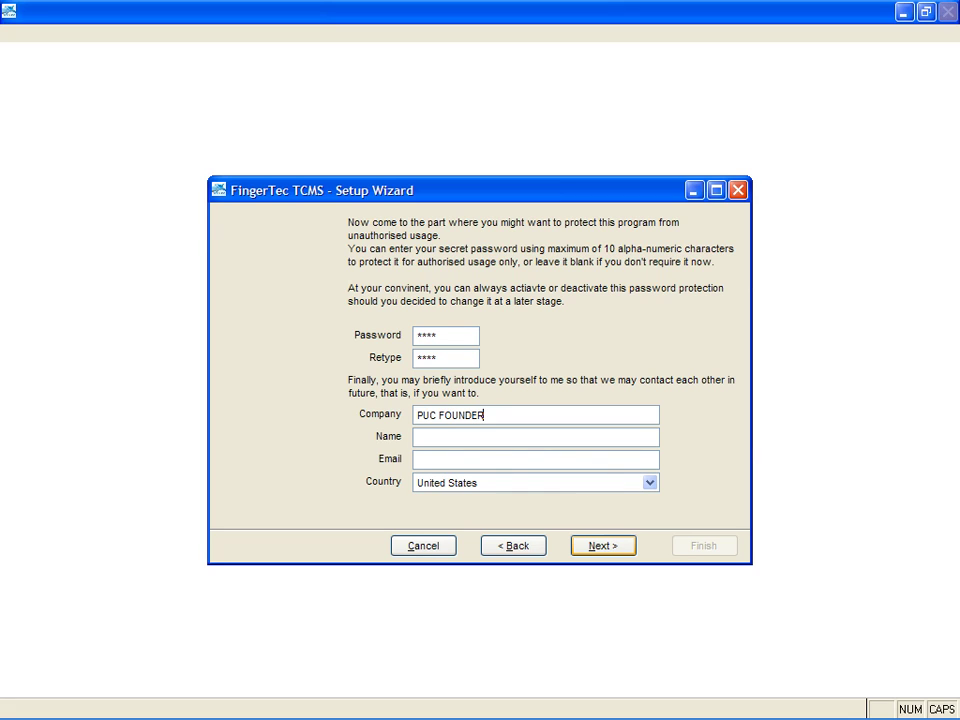
type(" (MSC) BHD")
left_click(418, 437)
type("NORHAL")
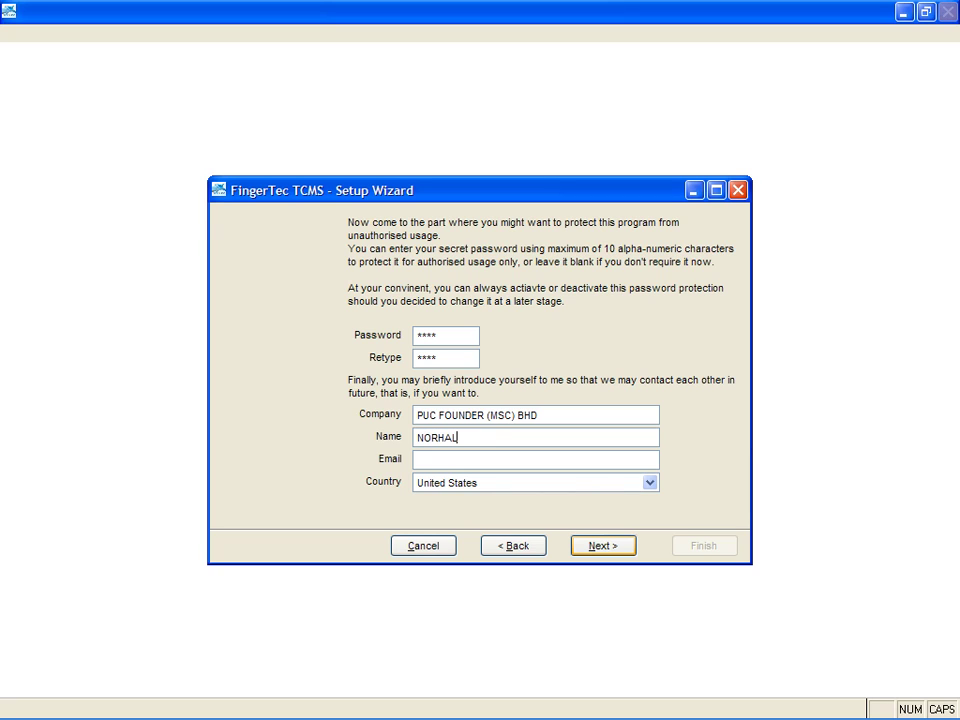
type("IZA")
key("Tab")
key("Caps_Lock")
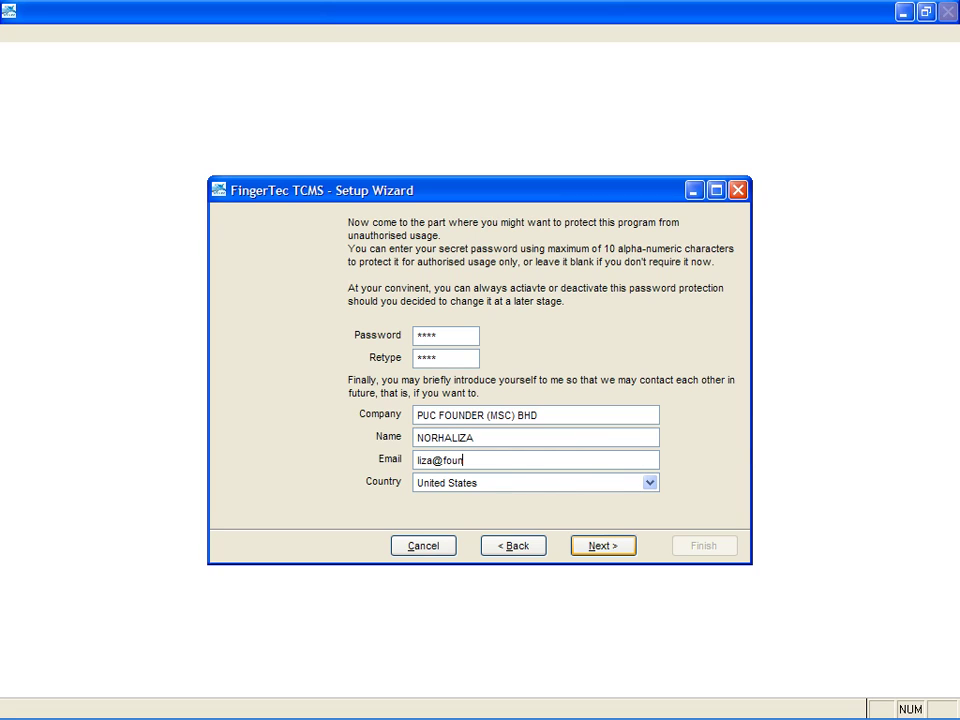
key("Tab")
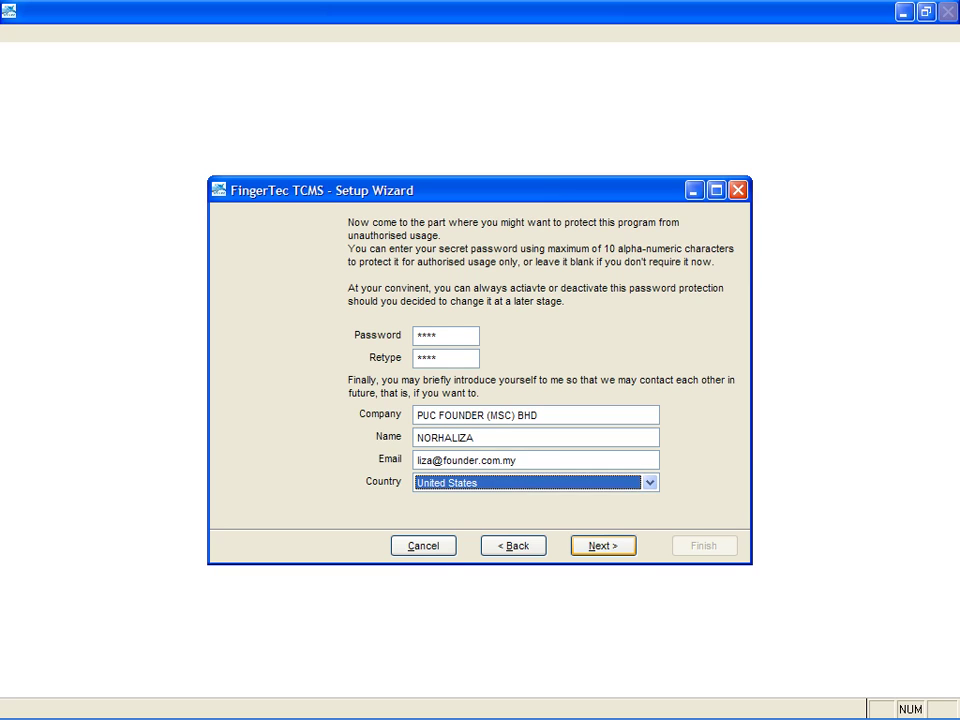
Step: Choose Malaysia as the country and continue to the final wizard page
left_click(650, 482)
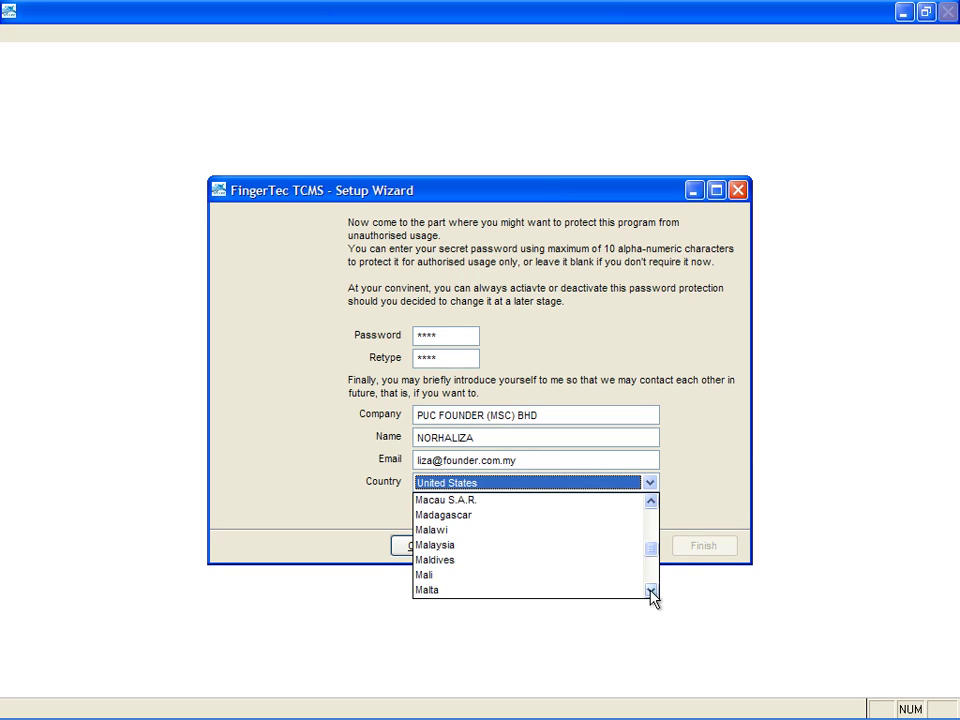
left_click(508, 544)
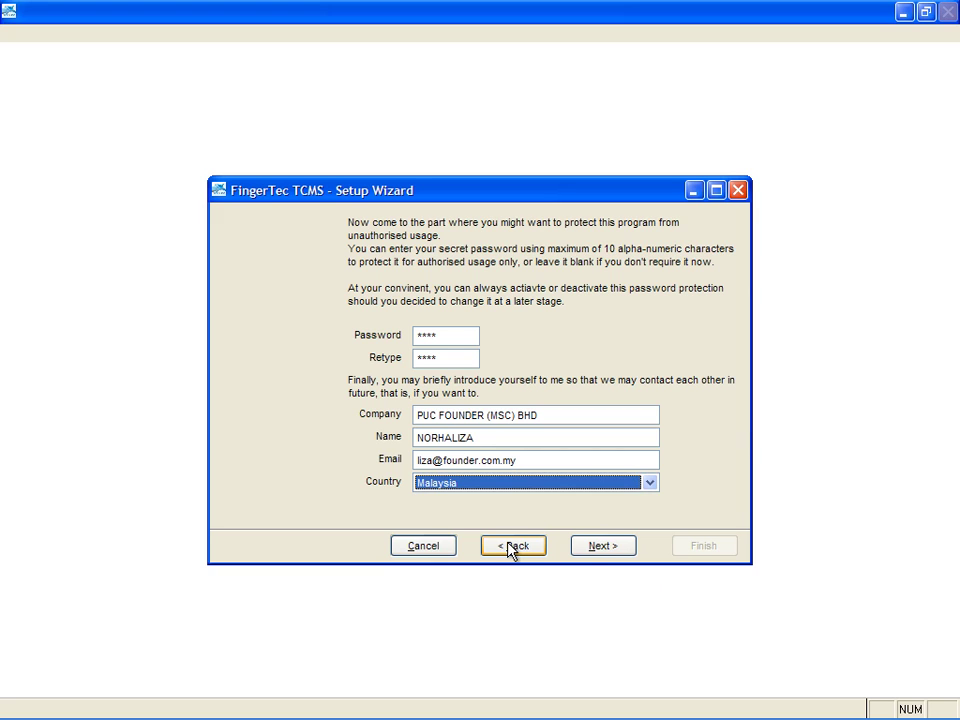
left_click(622, 557)
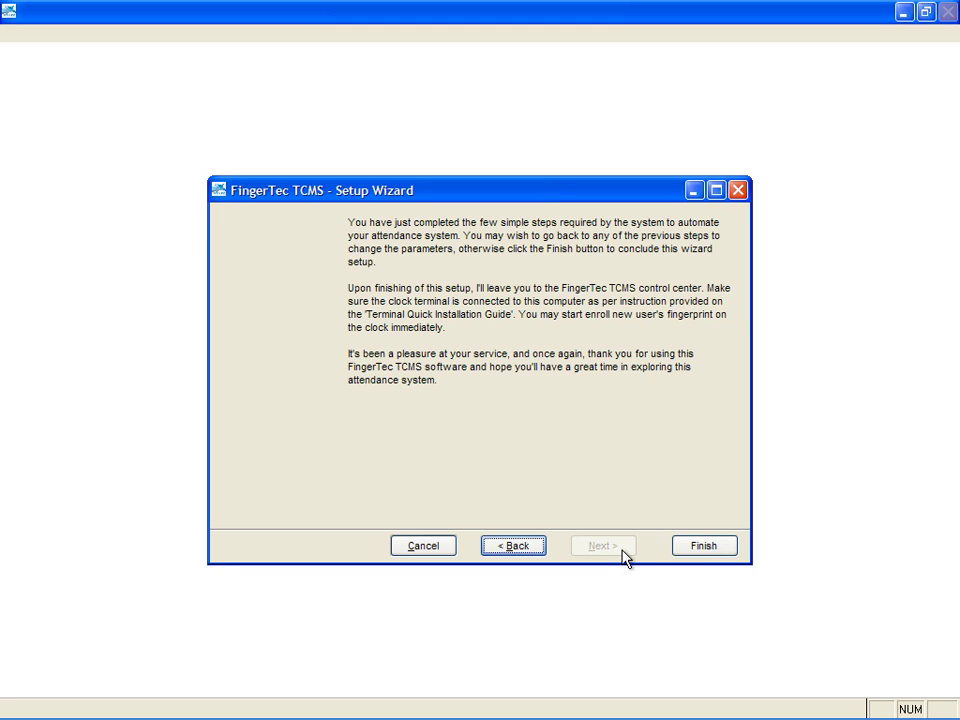
Step: Finish the setup wizard, dismiss the Well done message, and log in with the program password
left_click(727, 558)
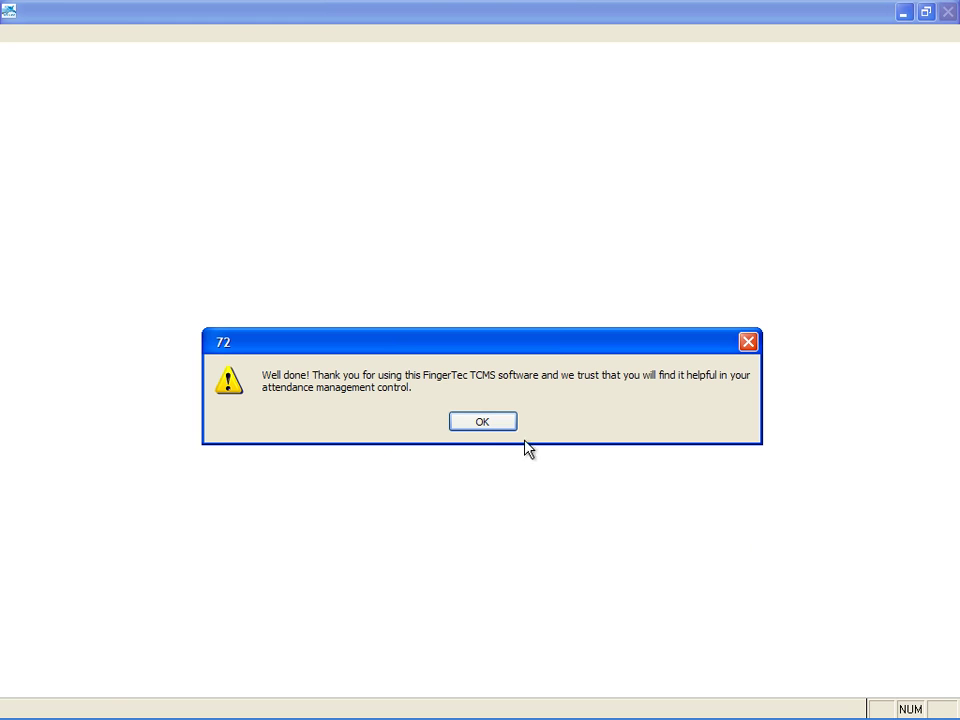
left_click(503, 422)
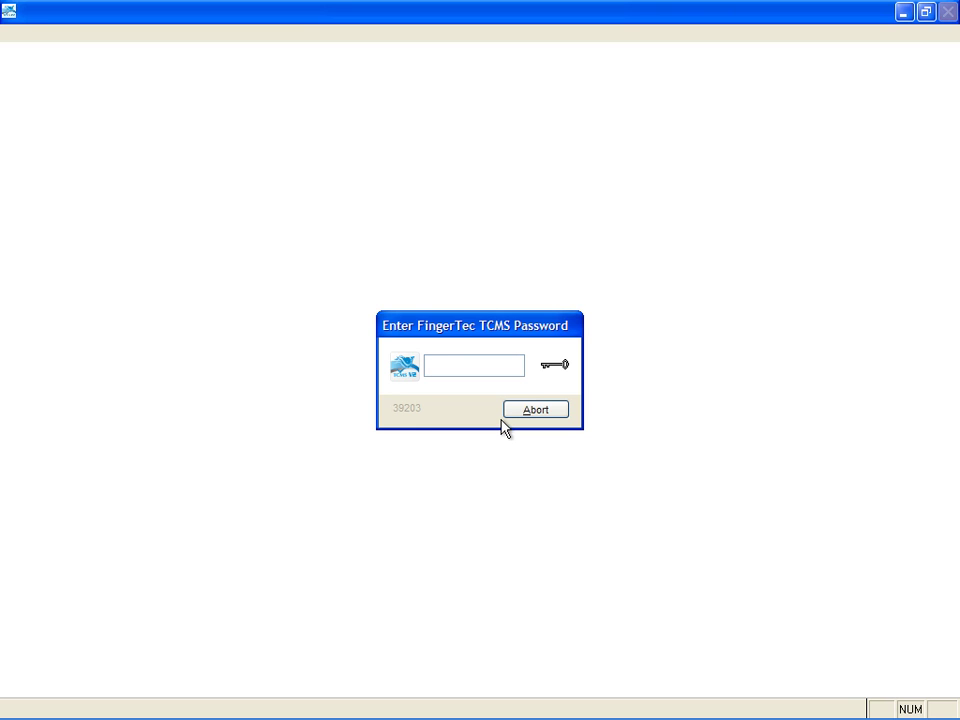
type("****")
key("Return")
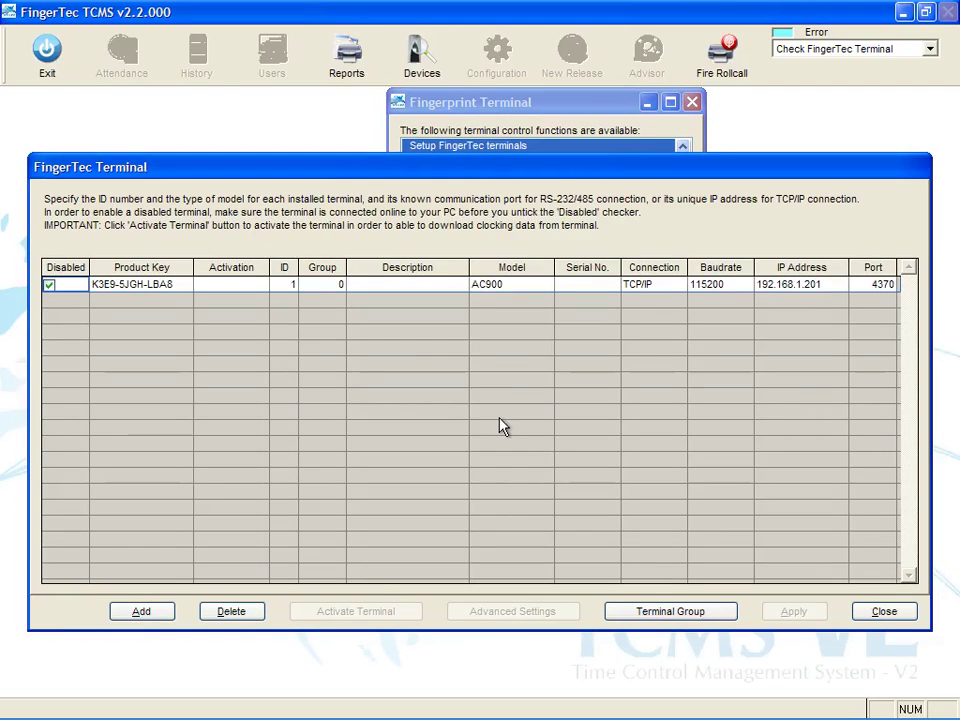
Step: Give terminal 1 the description MAIN DOOR and model IKiosk 100
left_click(405, 284)
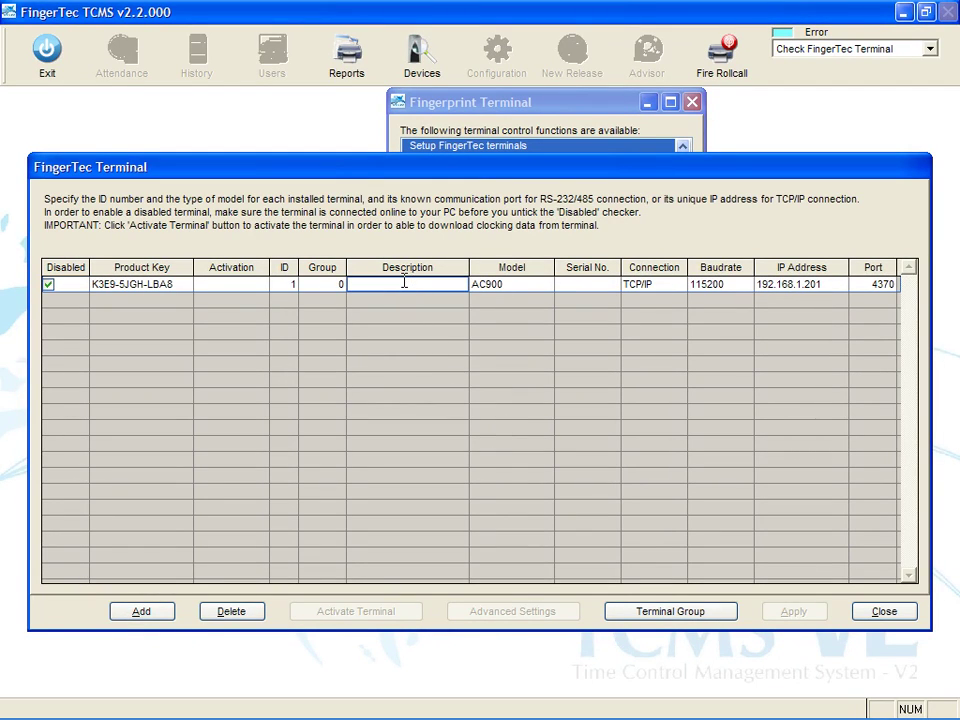
key("Caps_Lock")
type("MAIN")
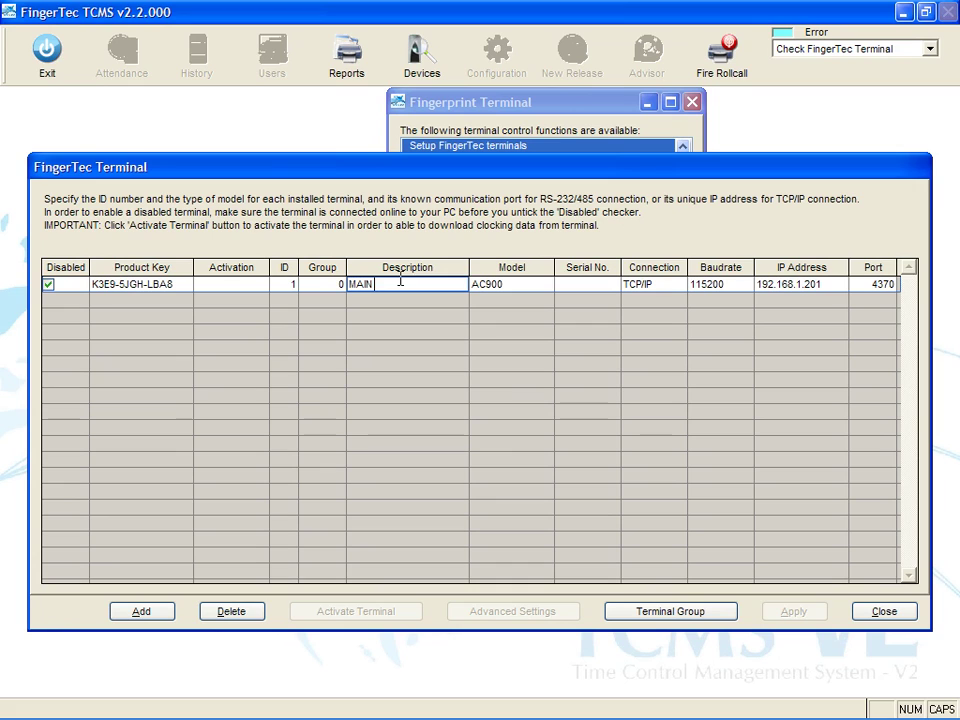
type(" DOOR")
left_click(529, 284)
left_click(544, 284)
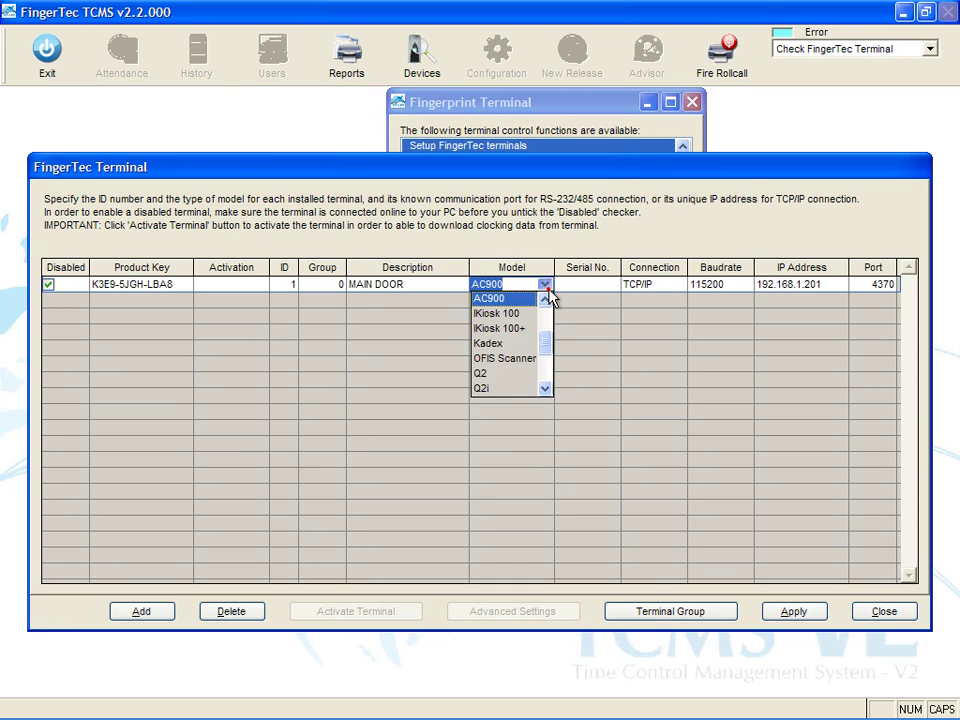
left_click(518, 313)
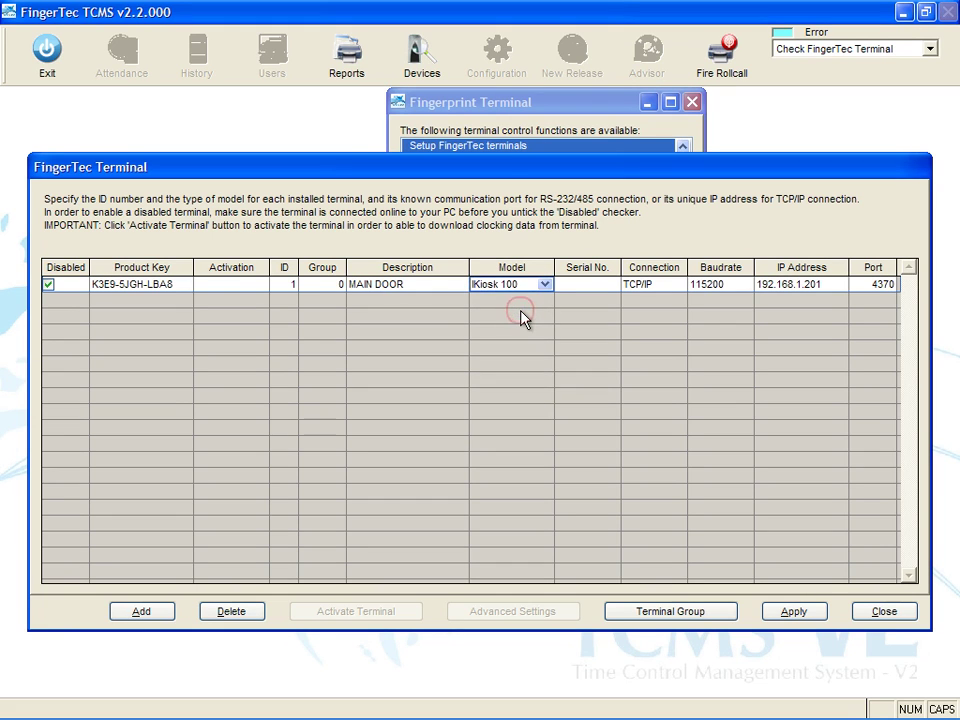
Step: Change the terminal's IP address to 192.168.1.212
key("Tab")
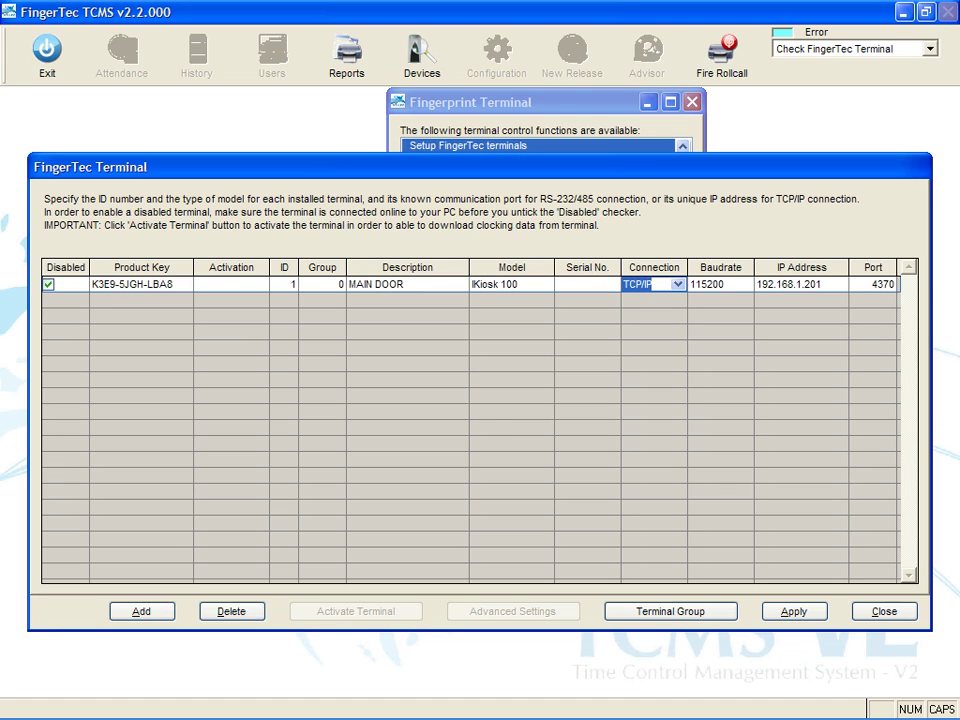
key("Tab")
key("Tab")
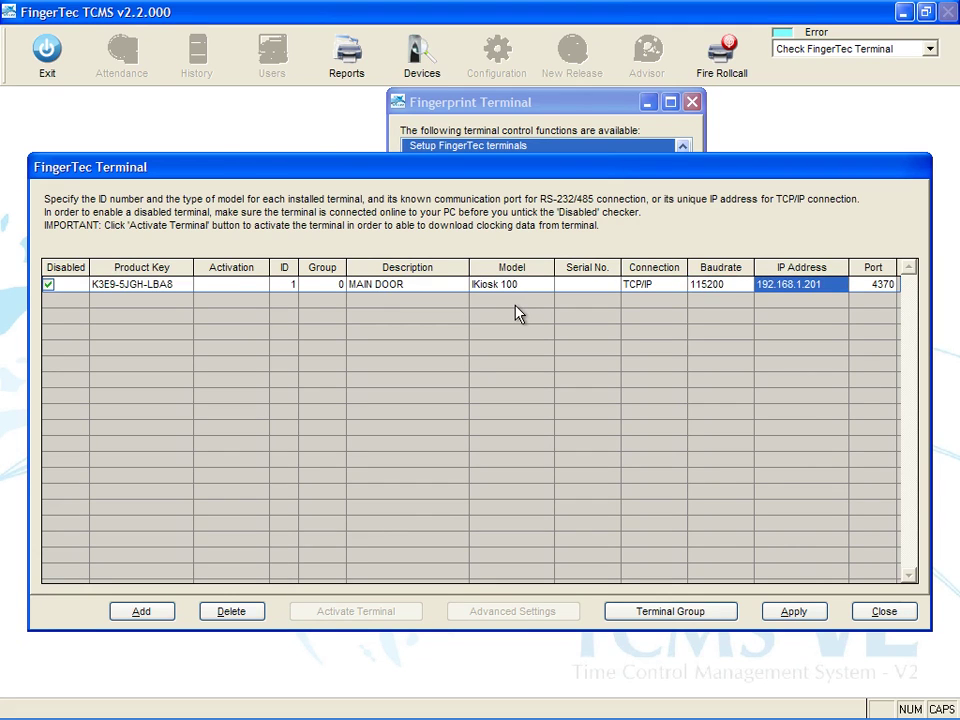
key("BackSpace")
type("192.16")
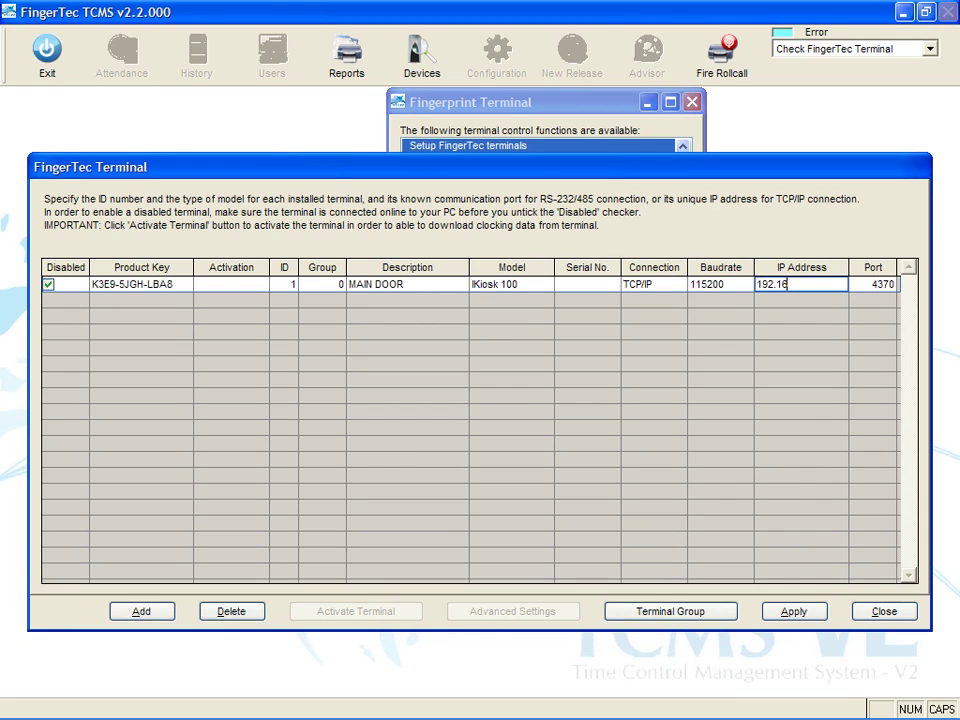
type("8.1.212")
key("Tab")
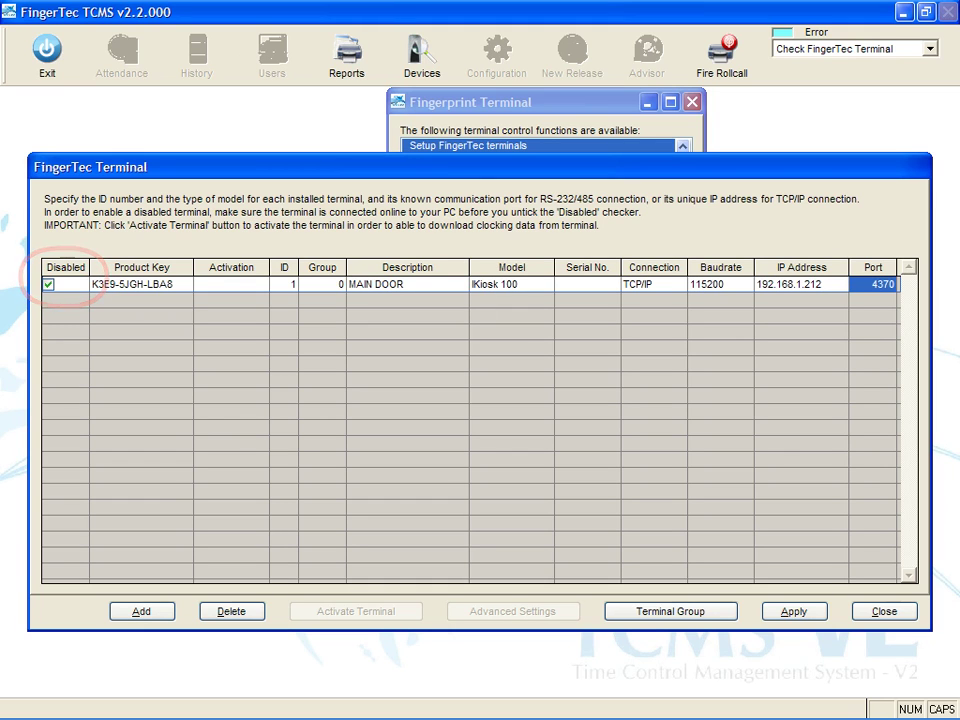
Step: Enable the MAIN DOOR terminal and activate it by applying its activation key
left_click(48, 285)
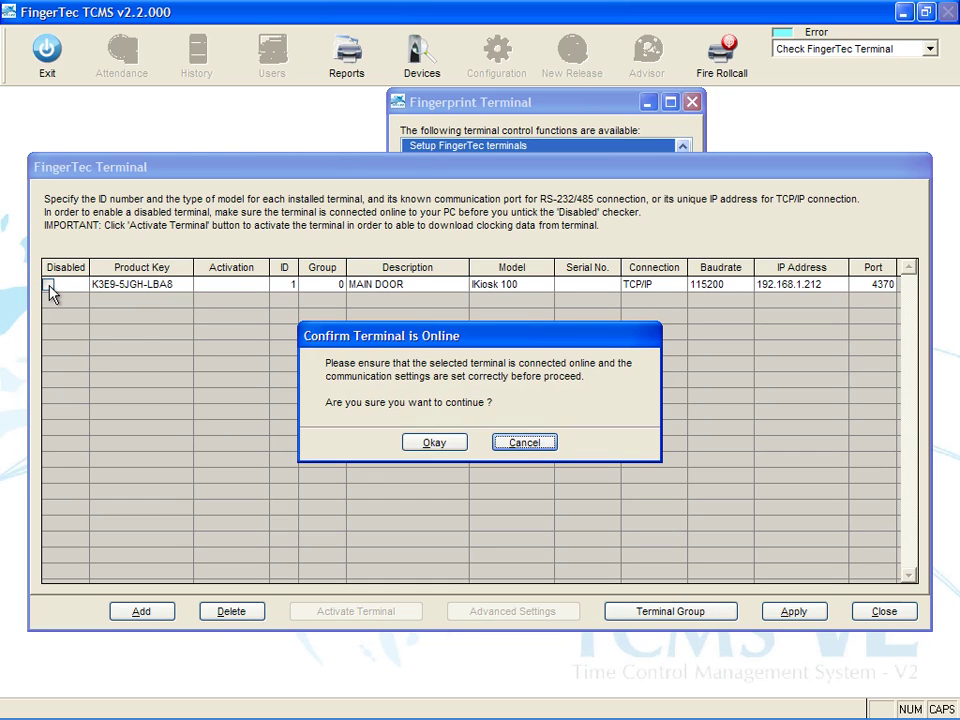
left_click(449, 442)
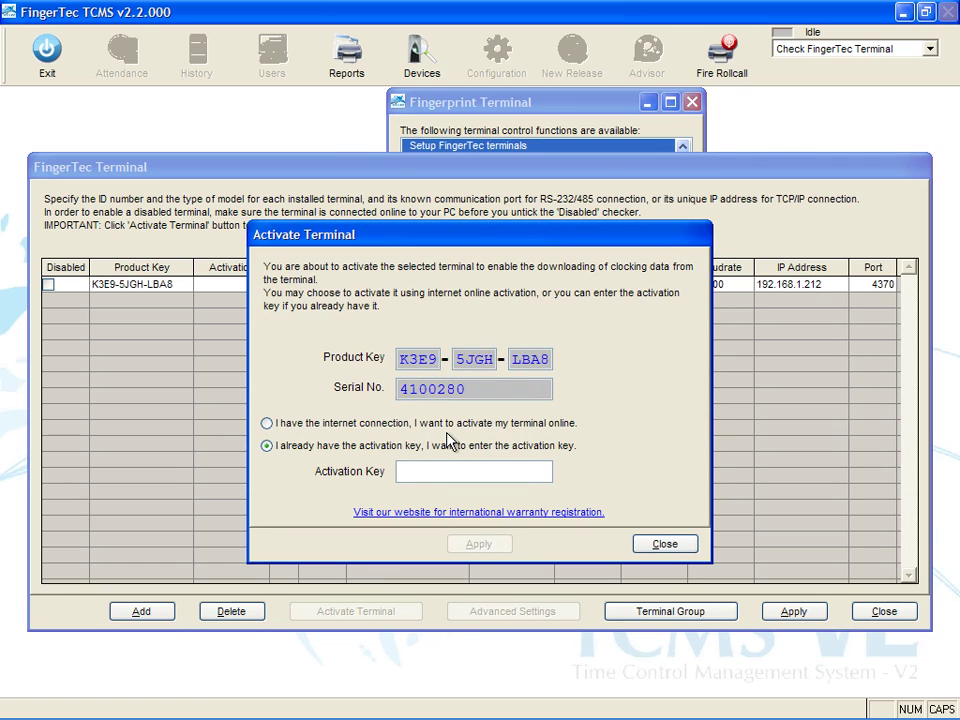
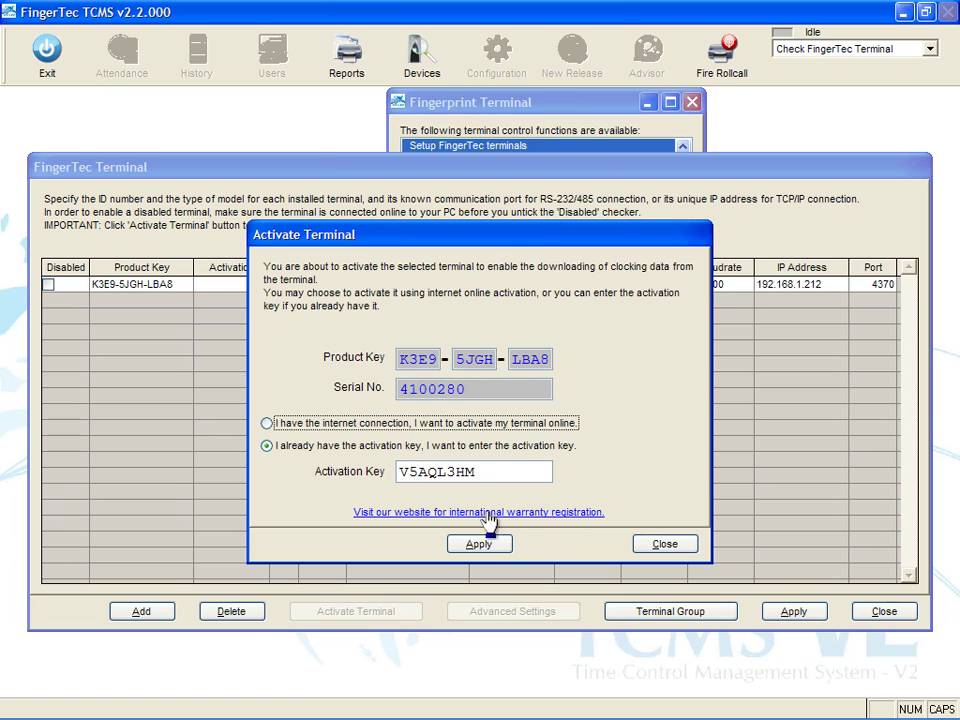
left_click(497, 548)
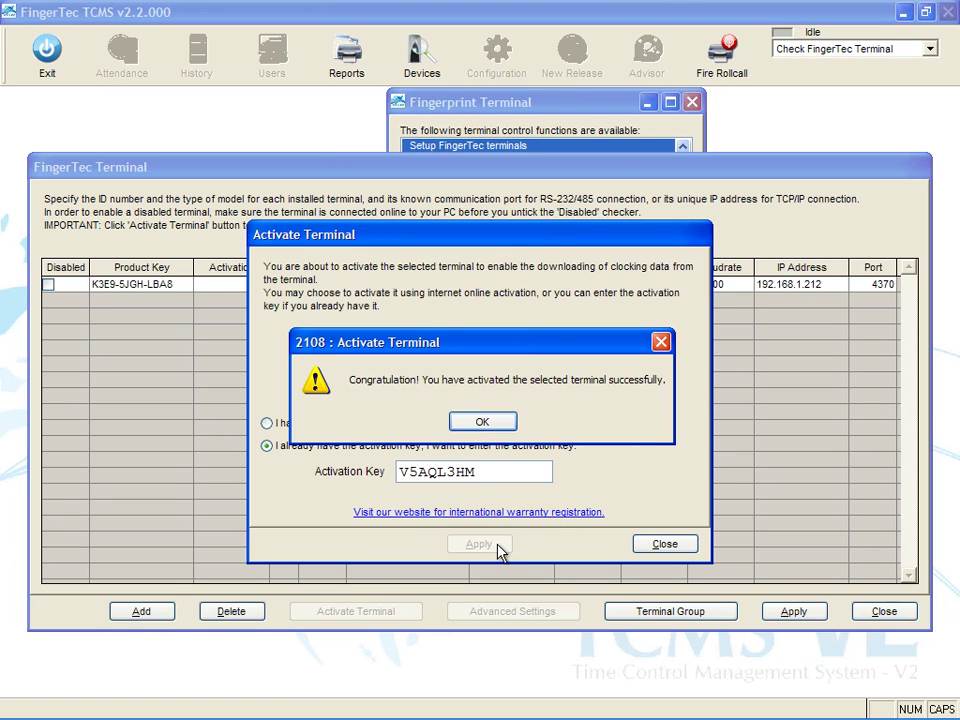
left_click(499, 422)
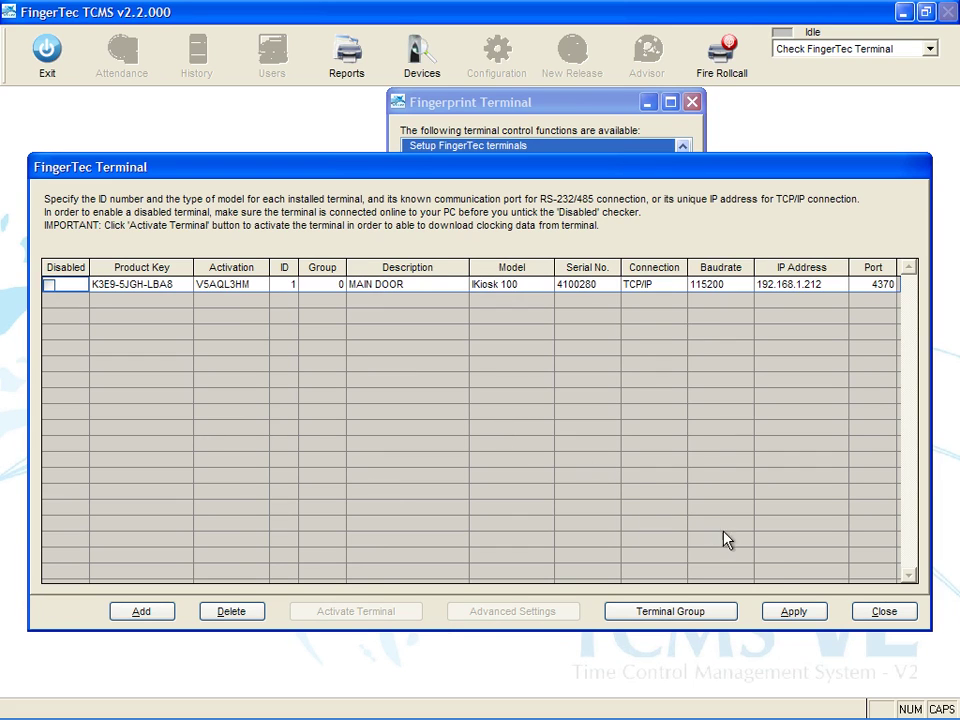